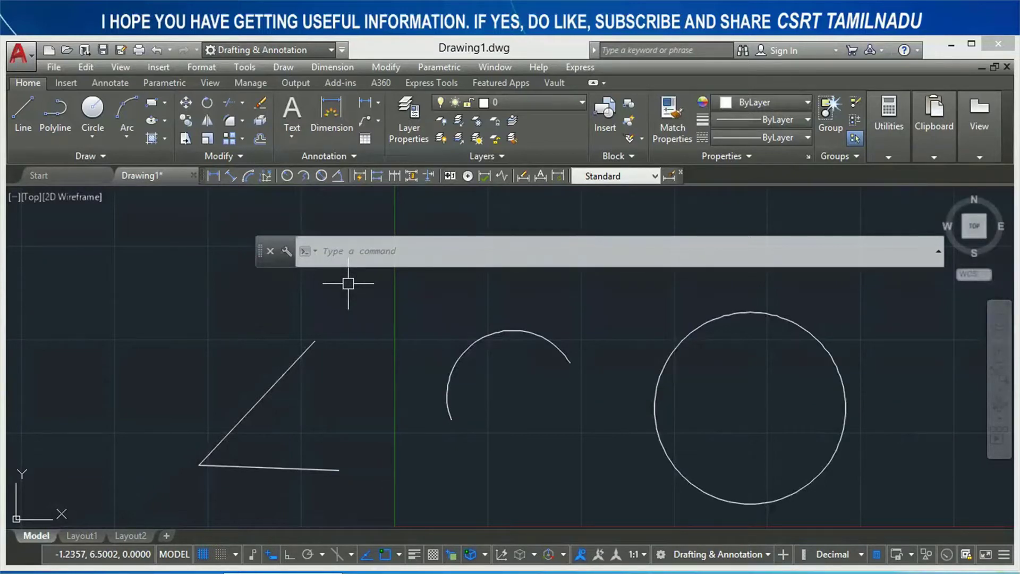
Abandon the typed DIMANGULAR and start Angular dimensioning from the Dimension menu instead.
{"action": "type", "text": "DAN"}
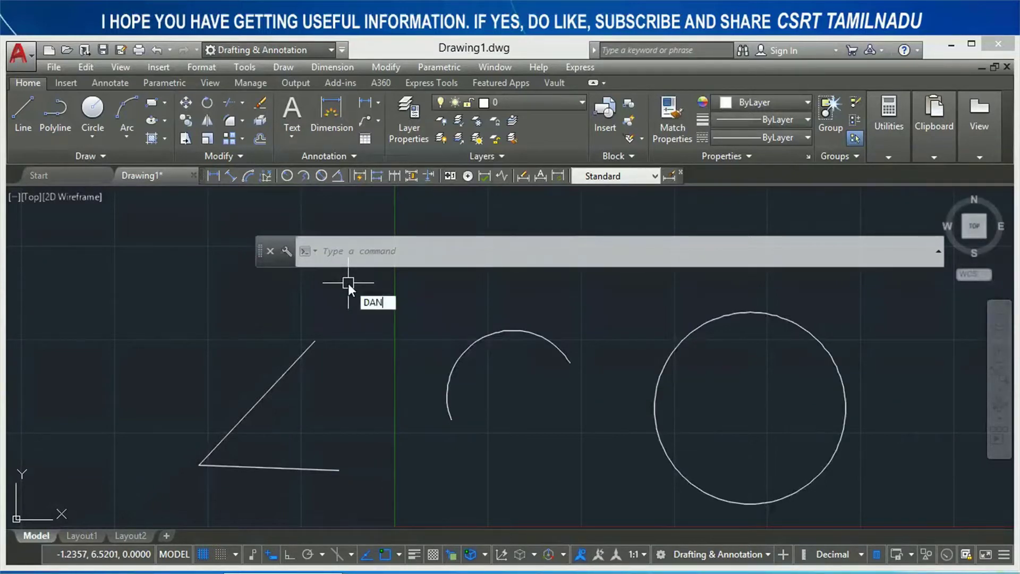
{"action": "key", "text": "BackSpace"}
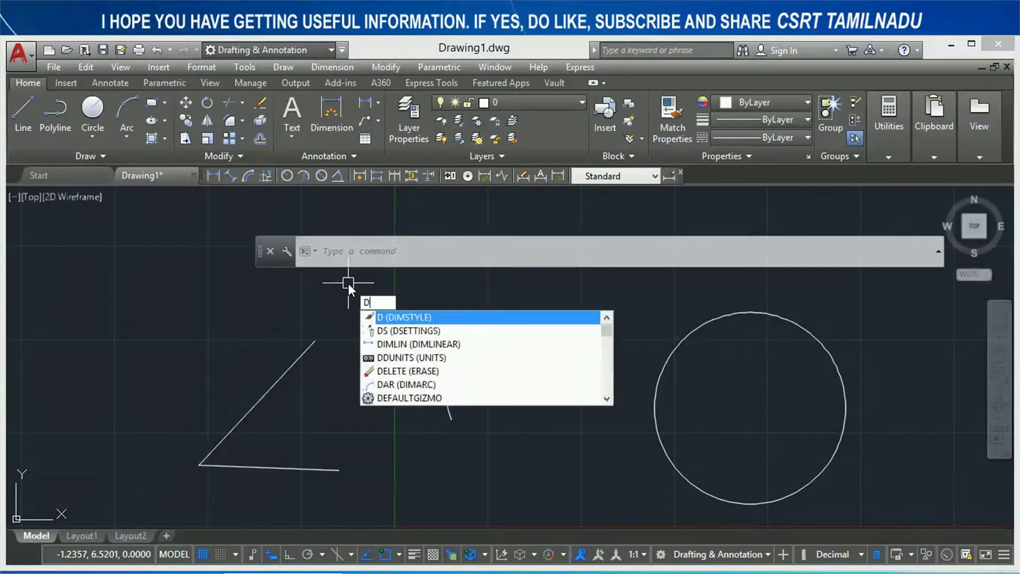
{"action": "type", "text": "IMAN"}
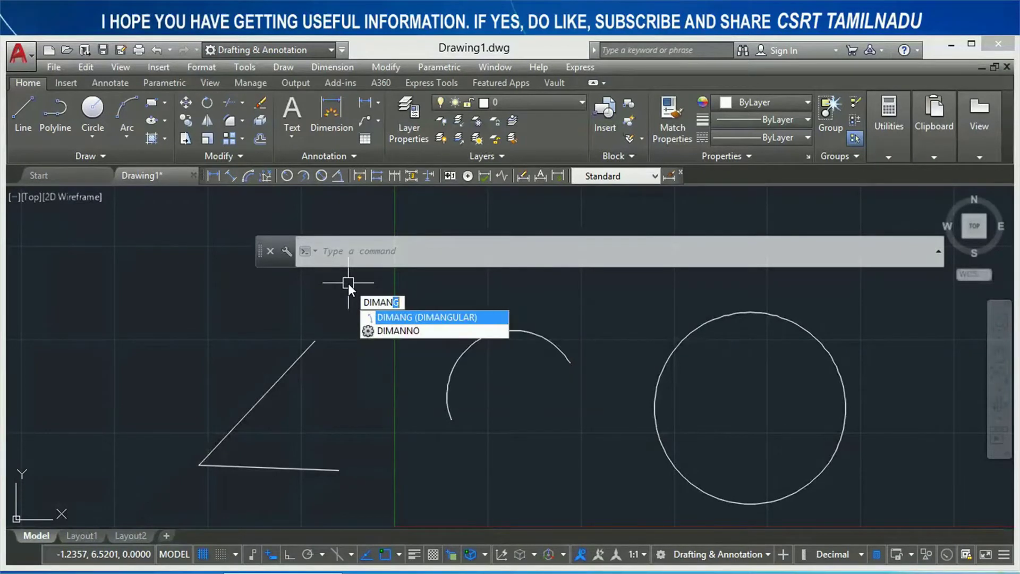
{"action": "key", "text": "Escape"}
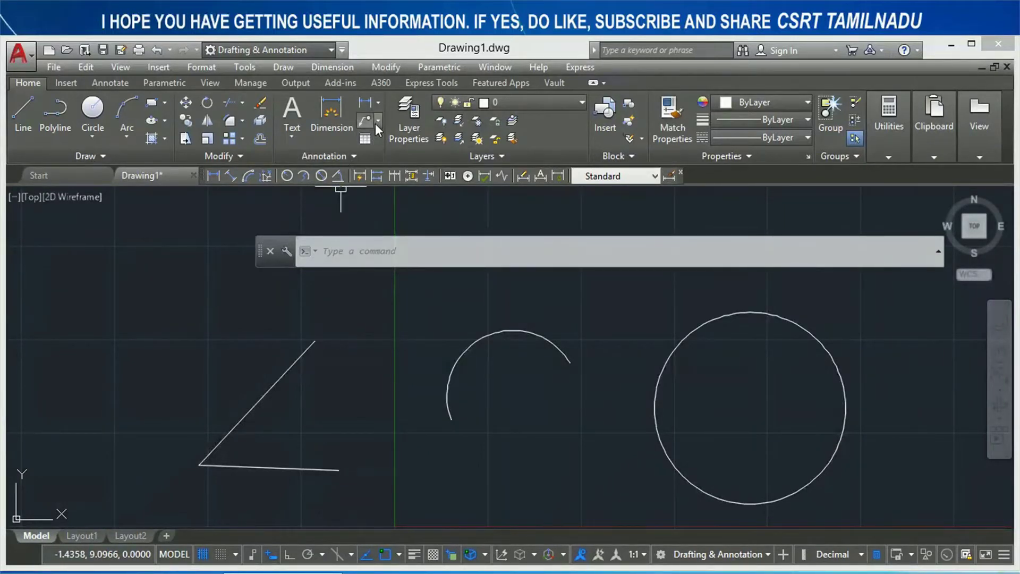
{"action": "left_click", "coordinate": [378, 103]}
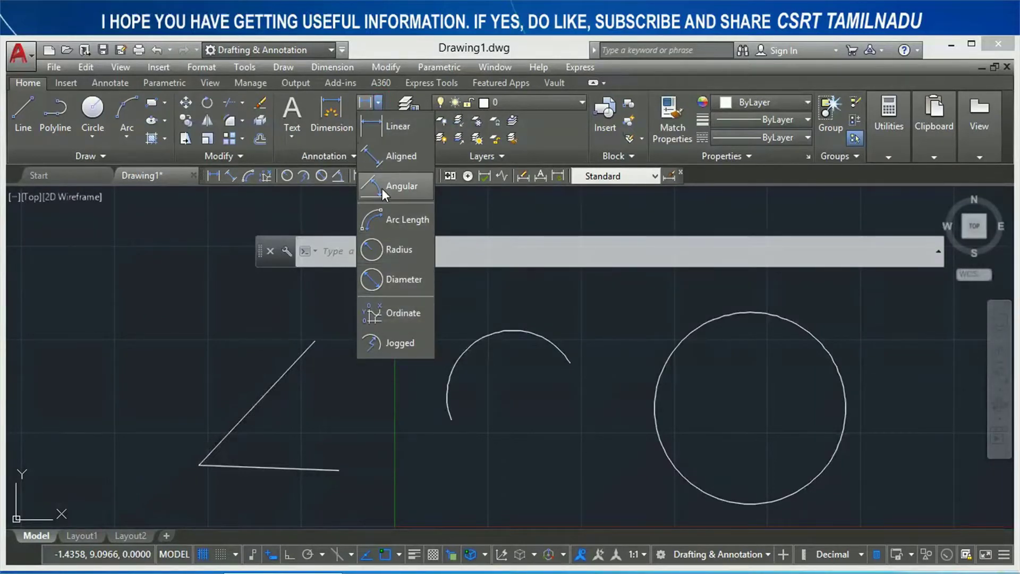
{"action": "left_click", "coordinate": [342, 65]}
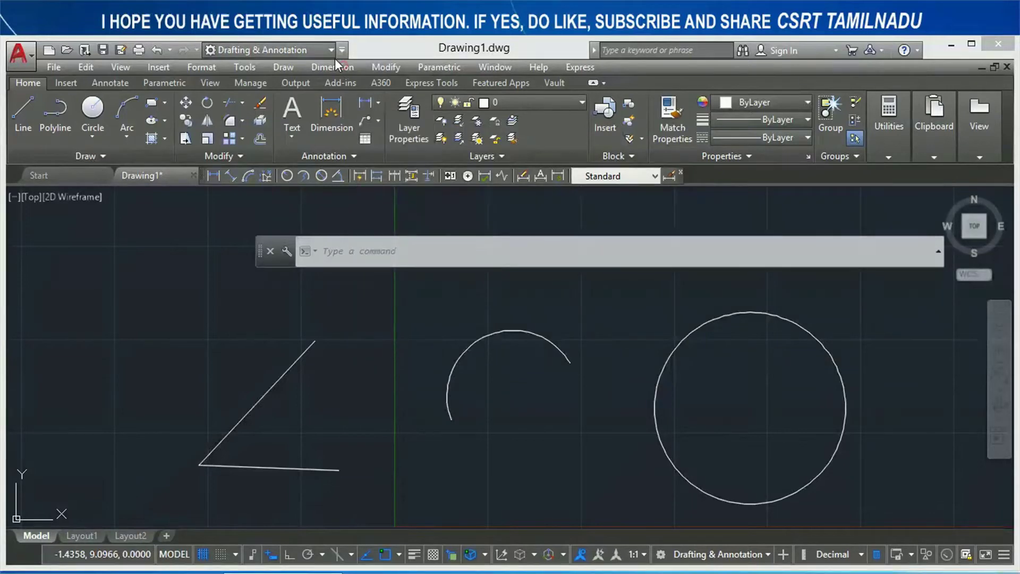
{"action": "left_click", "coordinate": [333, 65]}
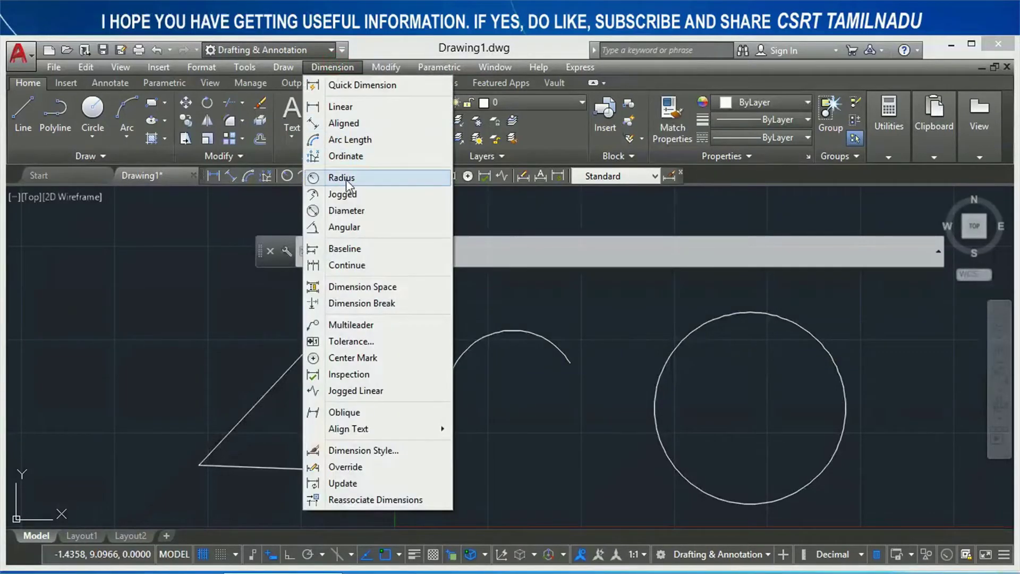
{"action": "left_click", "coordinate": [342, 227]}
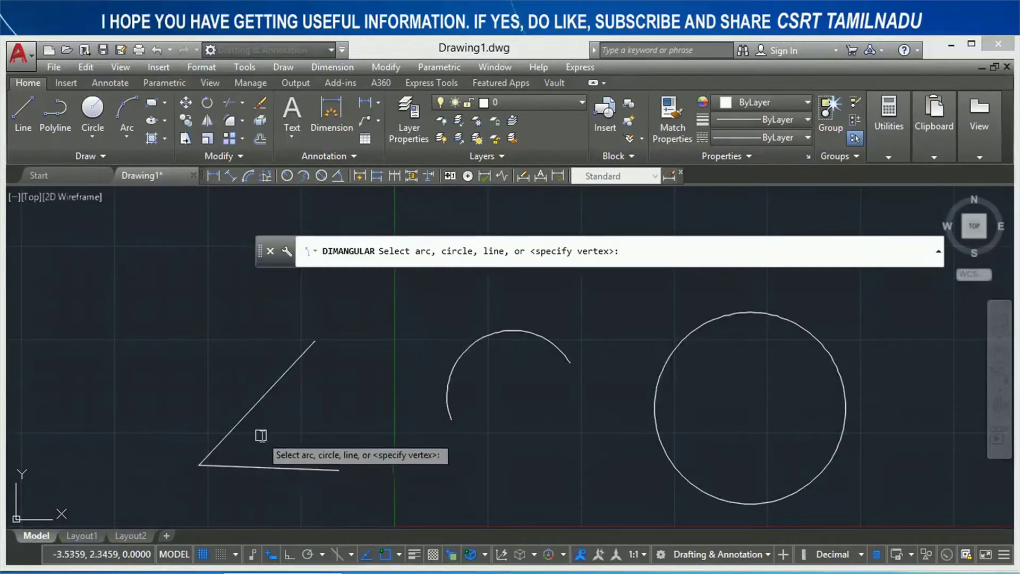
Dimension the 49° angle between the diagonal and bottom lines, placed inside the angle.
{"action": "left_click", "coordinate": [248, 418]}
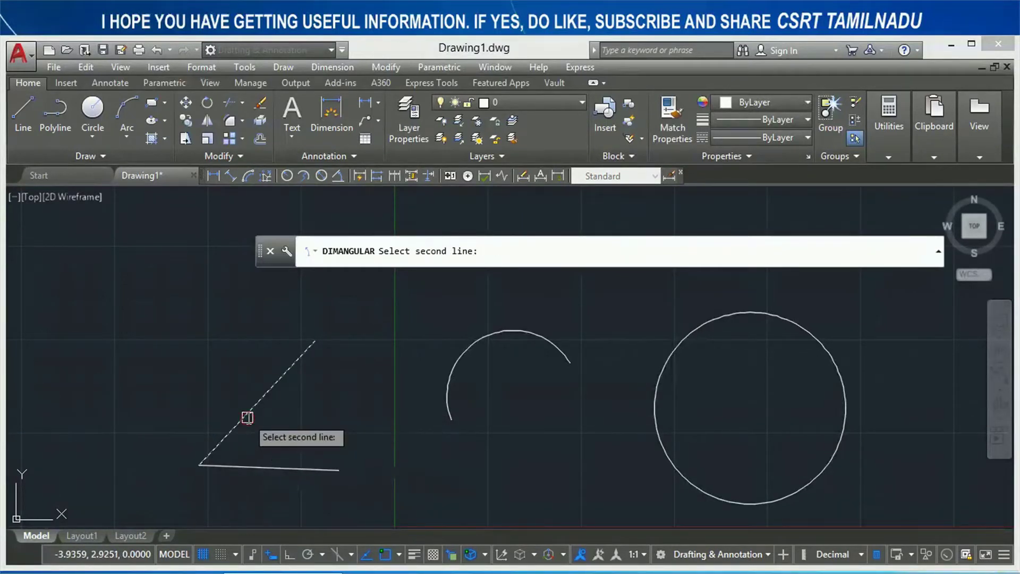
{"action": "left_click", "coordinate": [261, 466]}
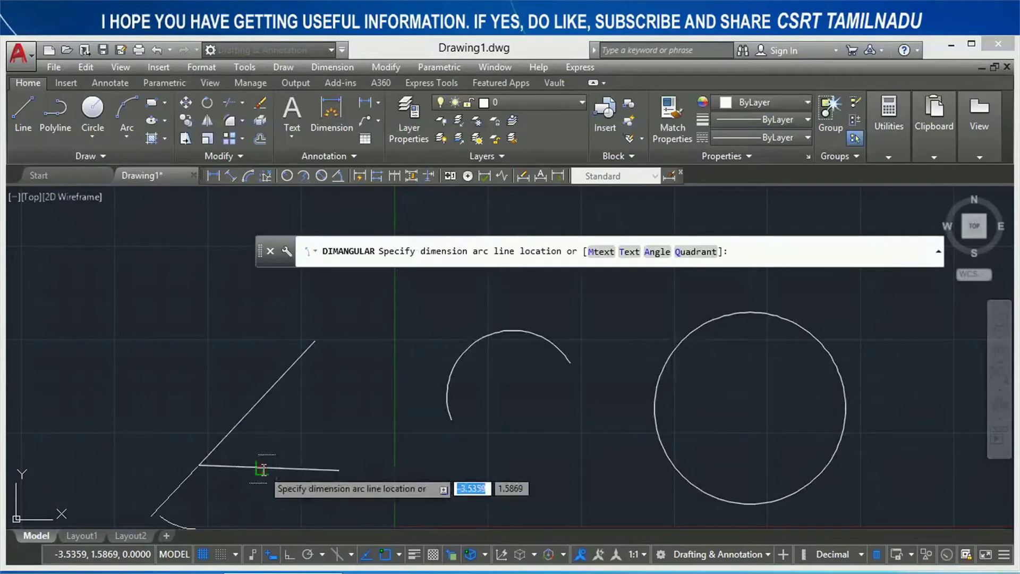
{"action": "left_click", "coordinate": [323, 432]}
{"action": "scroll", "coordinate": [319, 424], "scroll_direction": "up", "scroll_amount": 2}
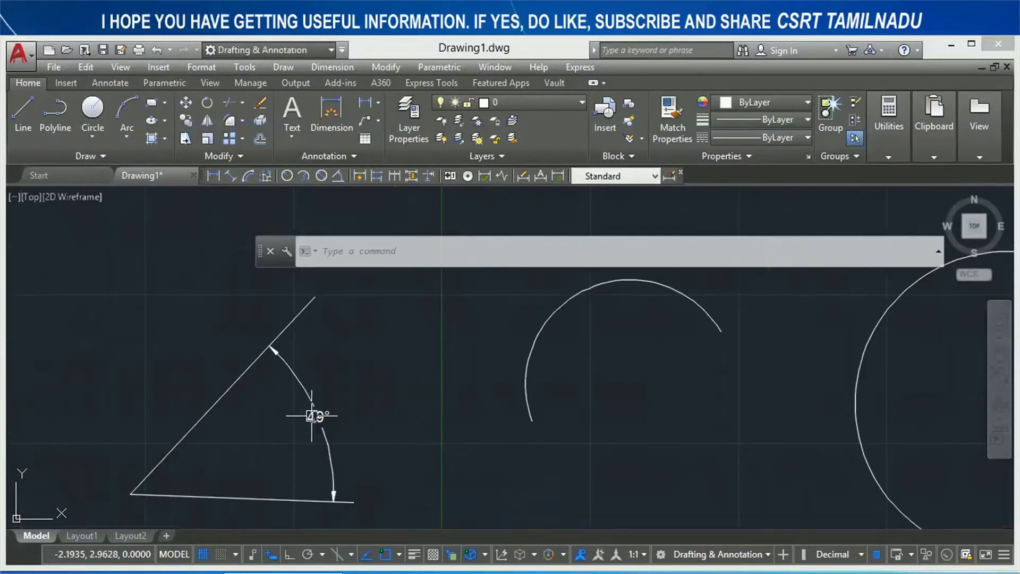
{"action": "scroll", "coordinate": [323, 422], "scroll_direction": "down", "scroll_amount": 2}
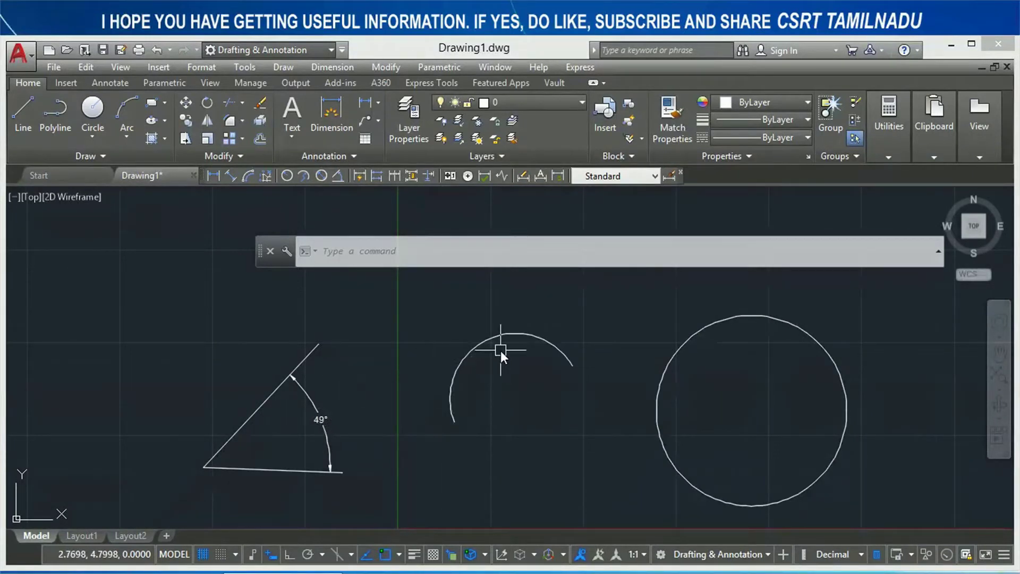
Add a 170° angular dimension to the arc, placed above it.
{"action": "left_click", "coordinate": [340, 175]}
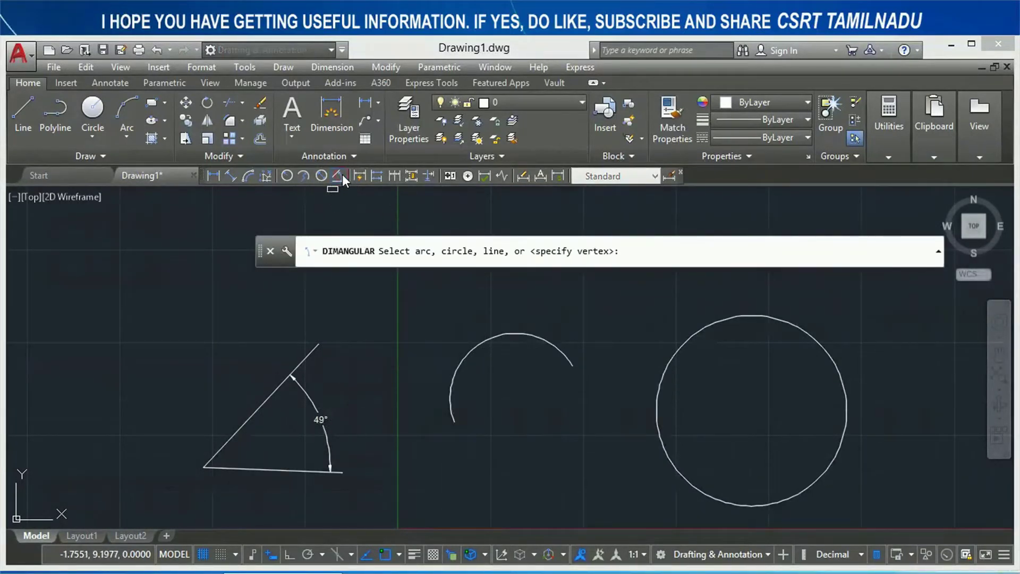
{"action": "left_click", "coordinate": [493, 334]}
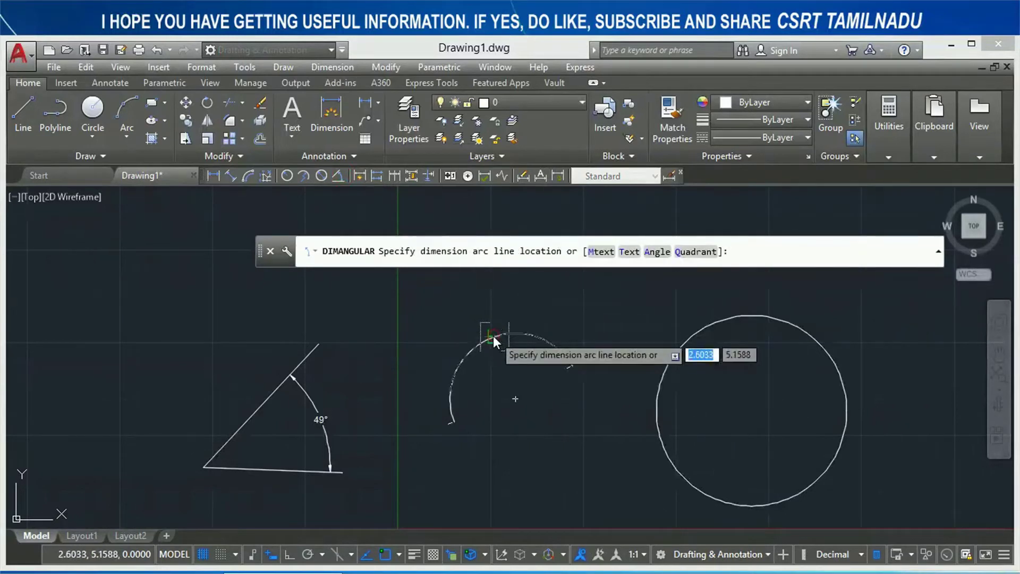
{"action": "left_click", "coordinate": [478, 300]}
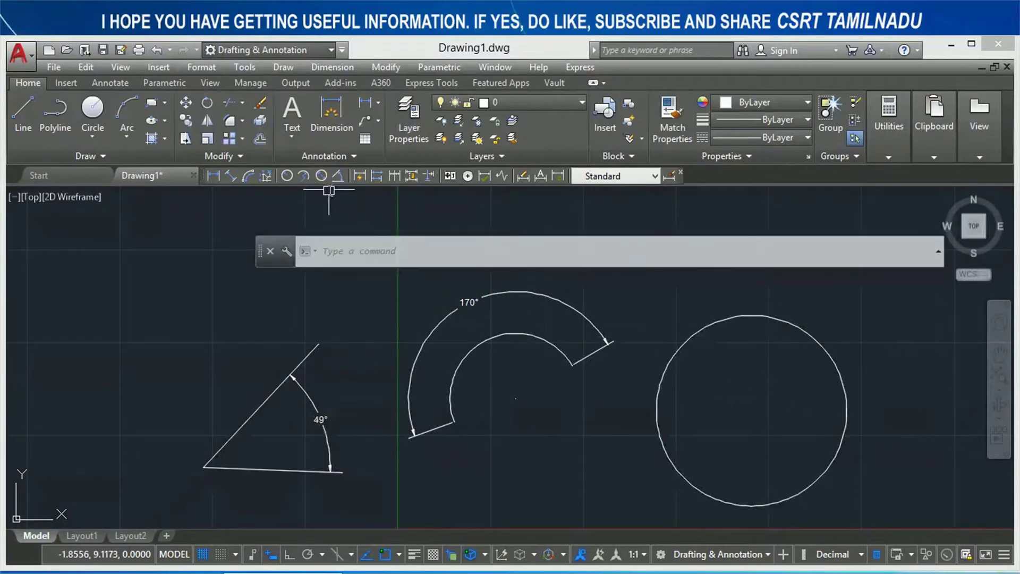
{"action": "left_click", "coordinate": [339, 175]}
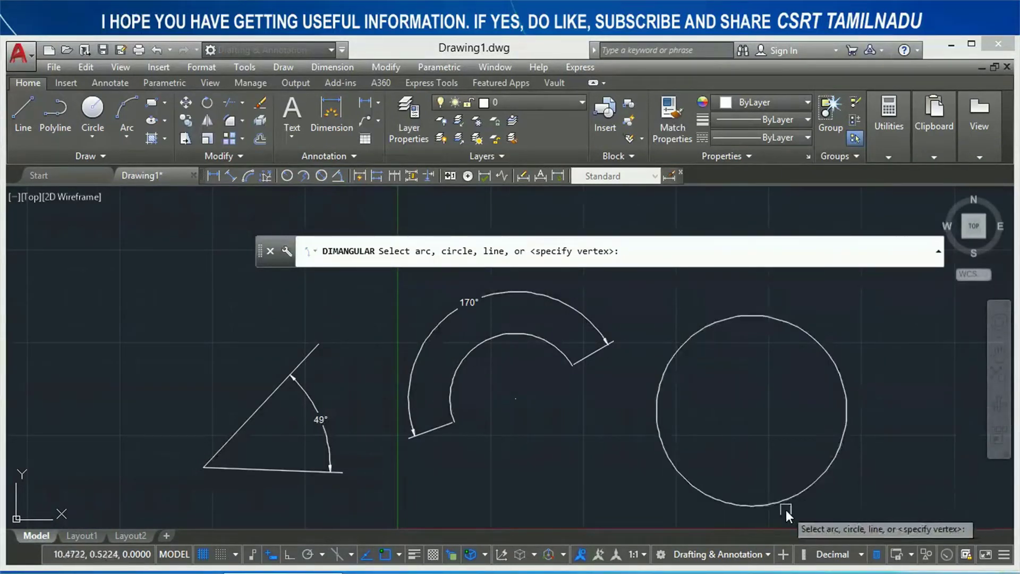
Dimension a 124° angle on the circle from its bottom to upper right, placed outside.
{"action": "left_click", "coordinate": [753, 506]}
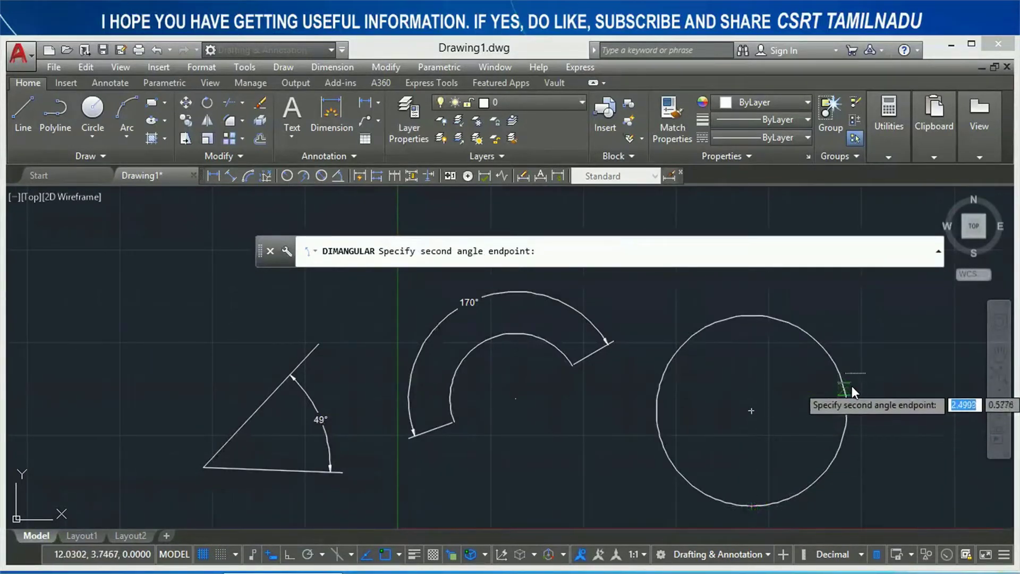
{"action": "left_click", "coordinate": [828, 357]}
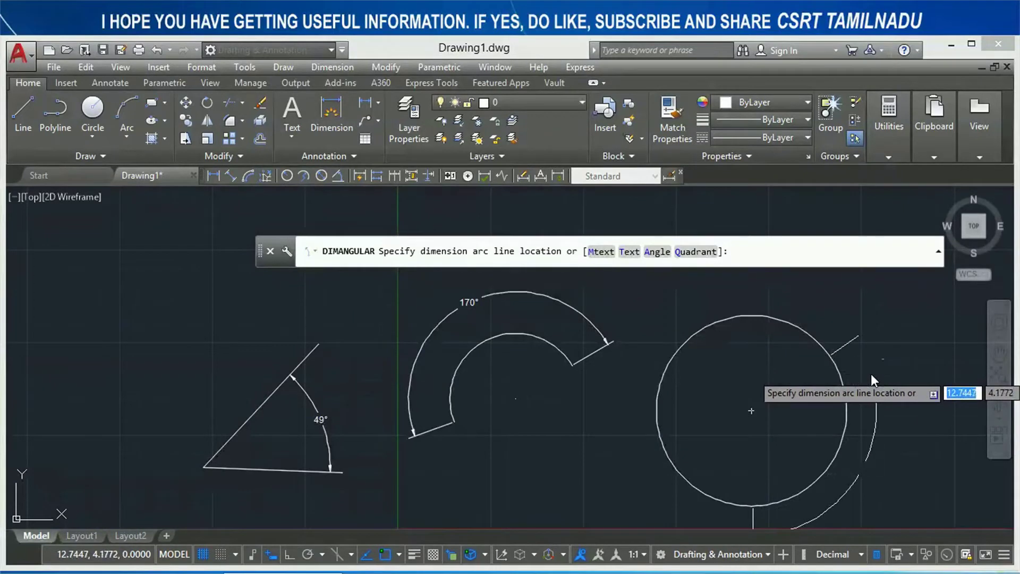
{"action": "mouse_move", "coordinate": [872, 374]}
{"action": "middle_mouse_down"}
{"action": "mouse_move", "coordinate": [789, 327]}
{"action": "mouse_move", "coordinate": [811, 343]}
{"action": "middle_mouse_up"}
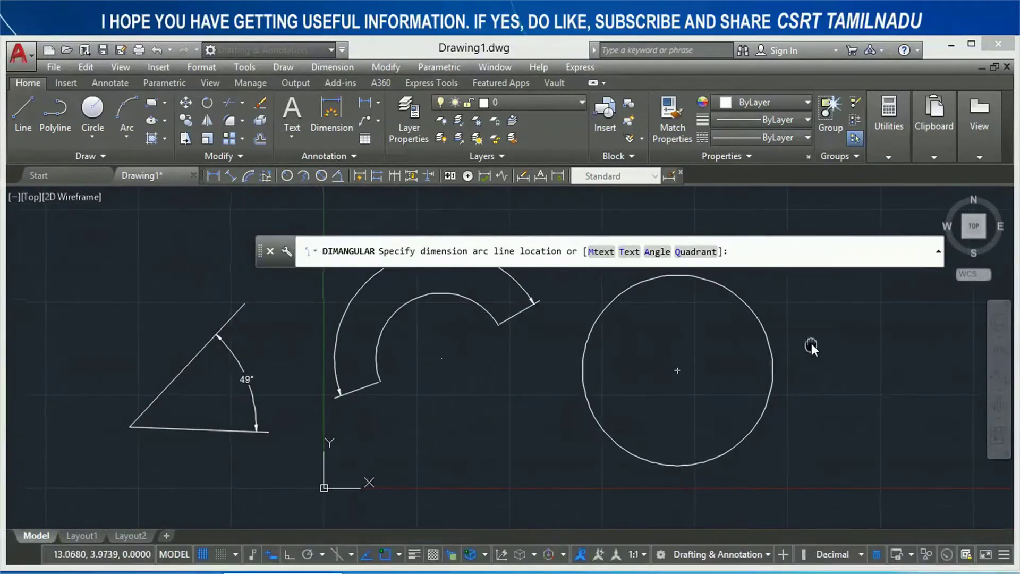
{"action": "left_click", "coordinate": [811, 343]}
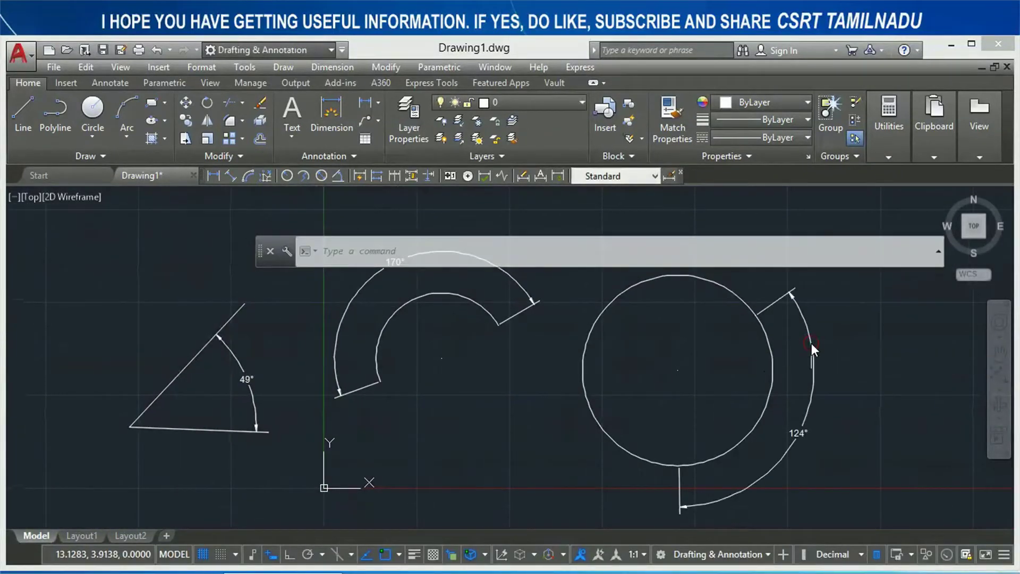
{"action": "scroll", "coordinate": [794, 434], "scroll_direction": "up", "scroll_amount": 2}
{"action": "scroll", "coordinate": [793, 436], "scroll_direction": "down", "scroll_amount": 2}
{"action": "scroll", "coordinate": [792, 435], "scroll_direction": "down", "scroll_amount": 2}
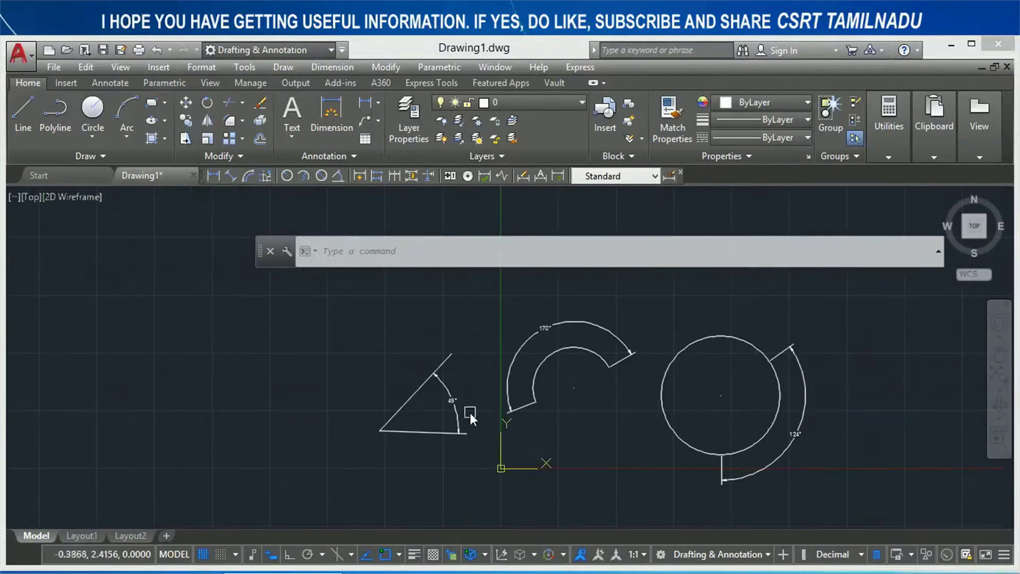
{"action": "scroll", "coordinate": [470, 411], "scroll_direction": "up", "scroll_amount": 2}
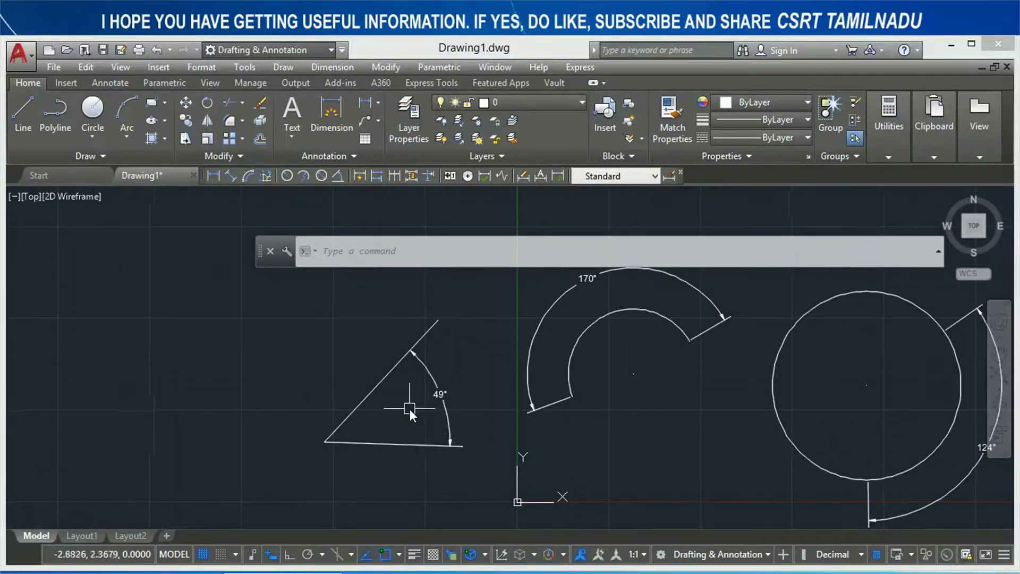
{"action": "left_click", "coordinate": [335, 178]}
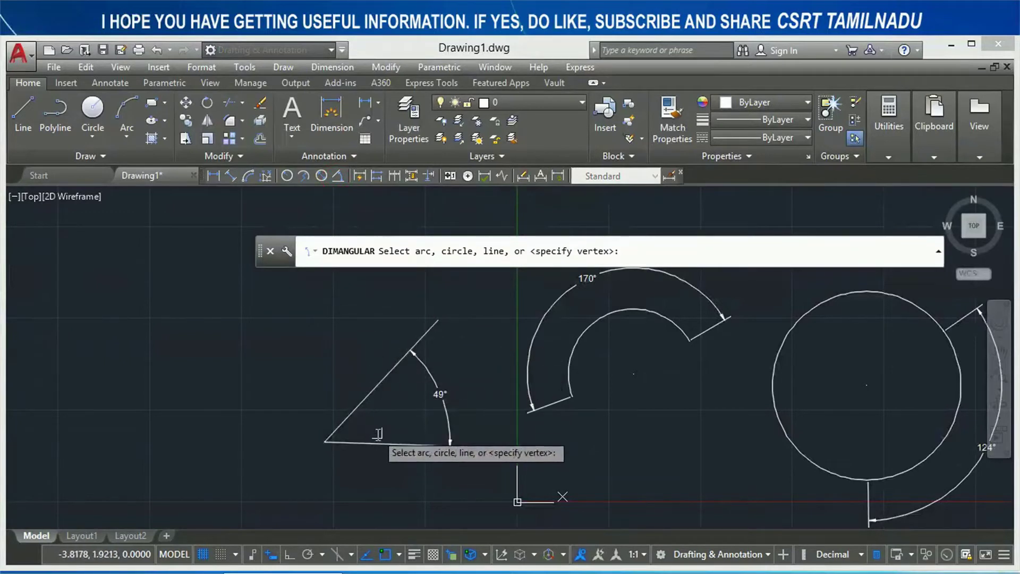
Add an angular dimension on the two lines reading ANGULAR, placed outside the 49° one.
{"action": "left_click", "coordinate": [371, 391]}
{"action": "left_click", "coordinate": [400, 444]}
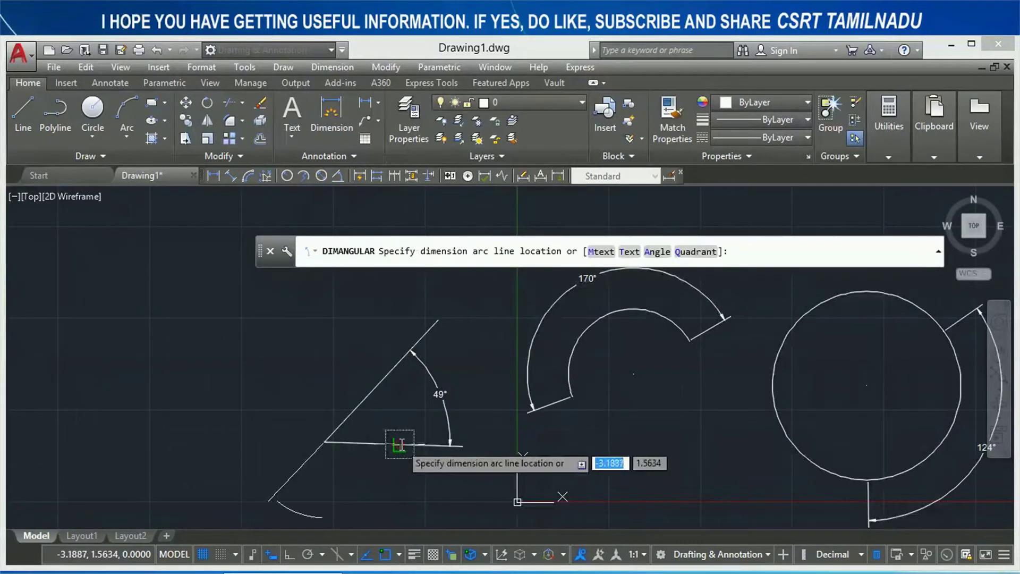
{"action": "left_click", "coordinate": [600, 253]}
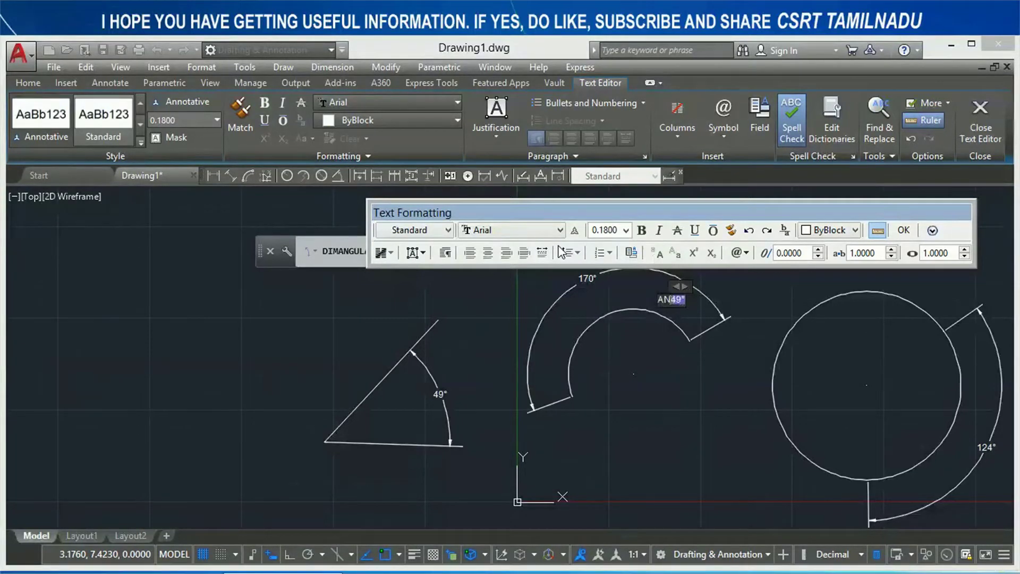
{"action": "type", "text": "GULAR"}
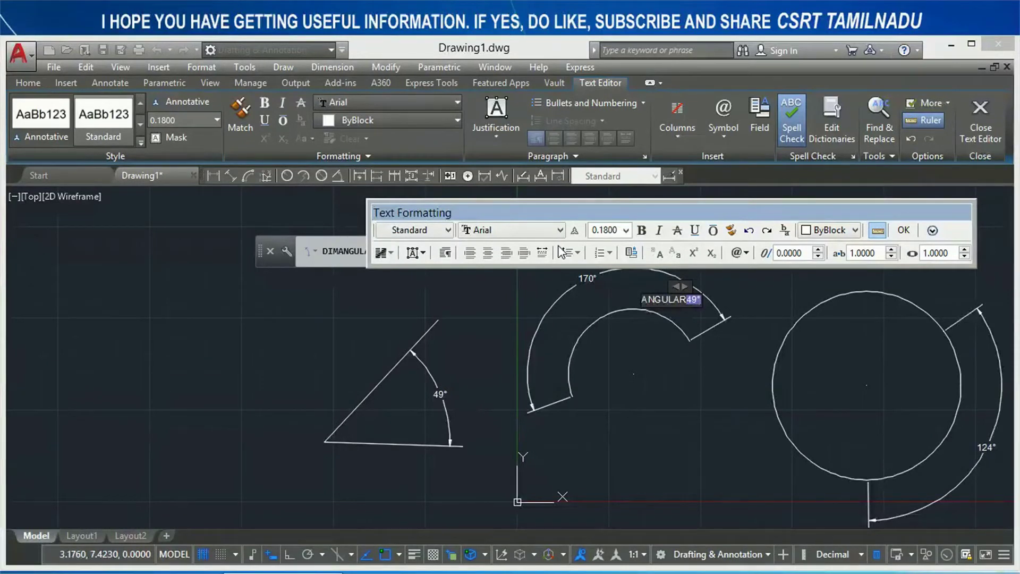
{"action": "key", "text": "BackSpace"}
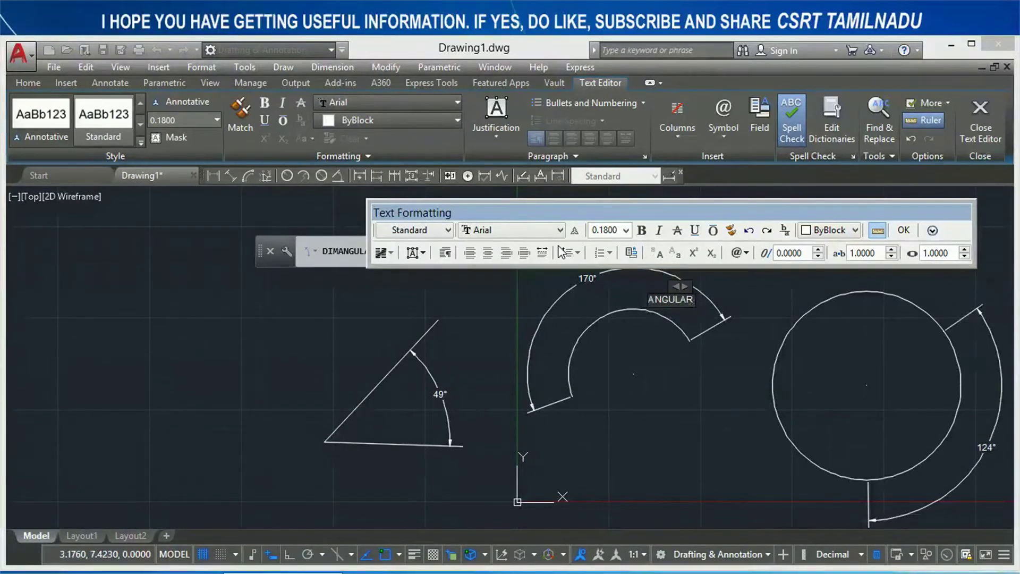
{"action": "left_click", "coordinate": [902, 228]}
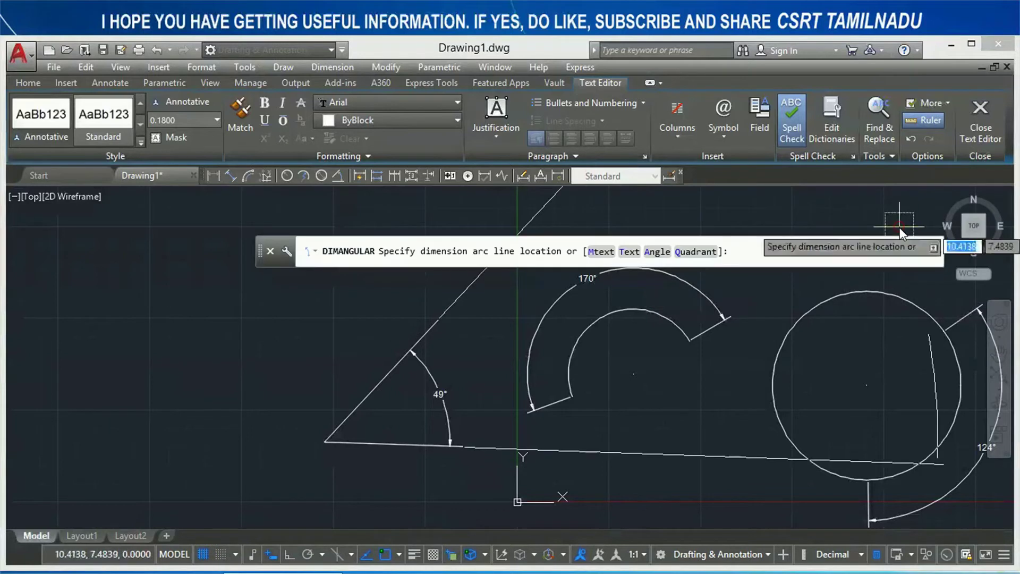
{"action": "left_click", "coordinate": [458, 376]}
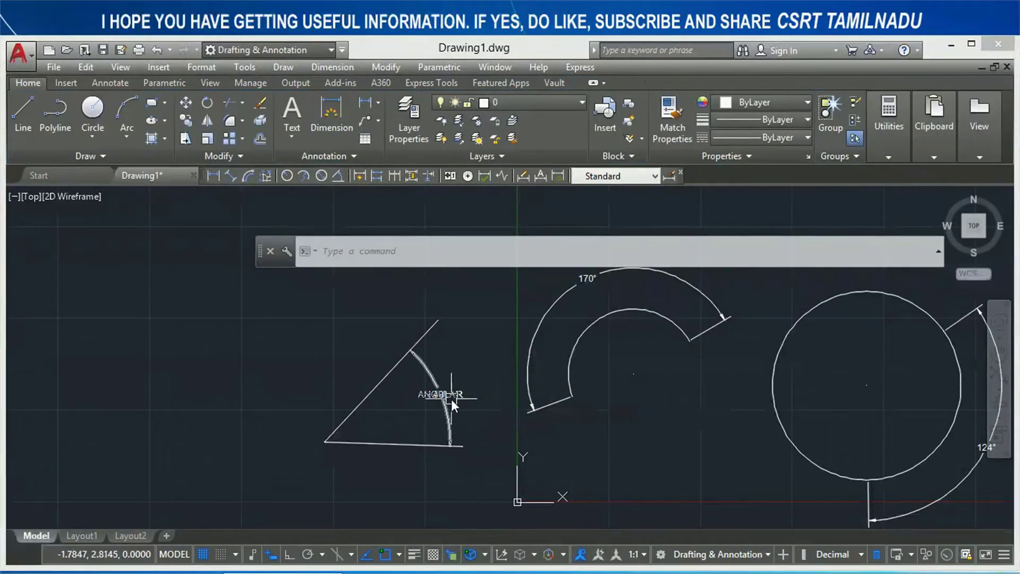
Move the ANGULAR dimension text to sit beside its arc.
{"action": "scroll", "coordinate": [442, 405], "scroll_direction": "up", "scroll_amount": 5}
{"action": "scroll", "coordinate": [438, 404], "scroll_direction": "down", "scroll_amount": 1}
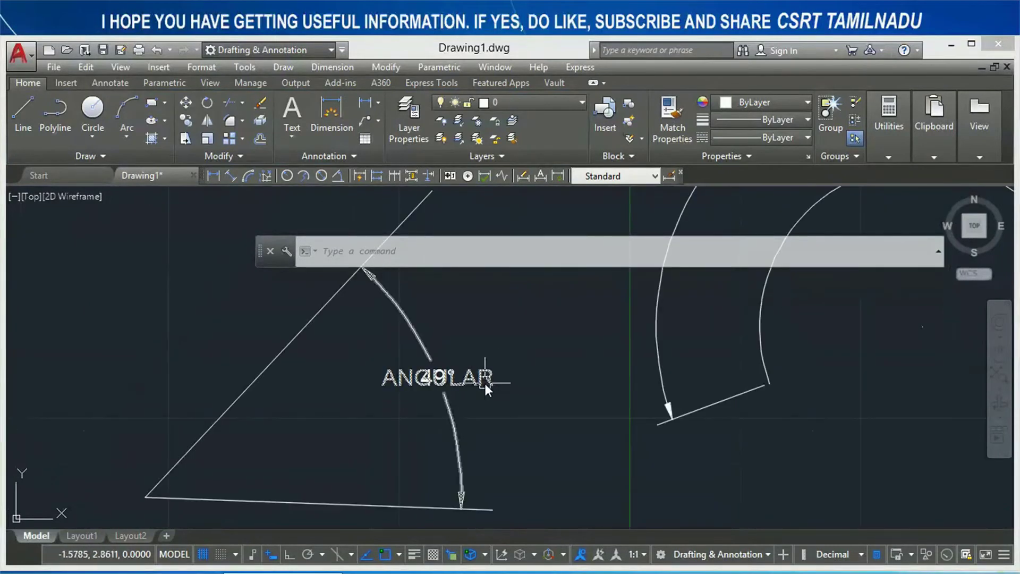
{"action": "left_click", "coordinate": [481, 384]}
{"action": "left_click", "coordinate": [438, 377]}
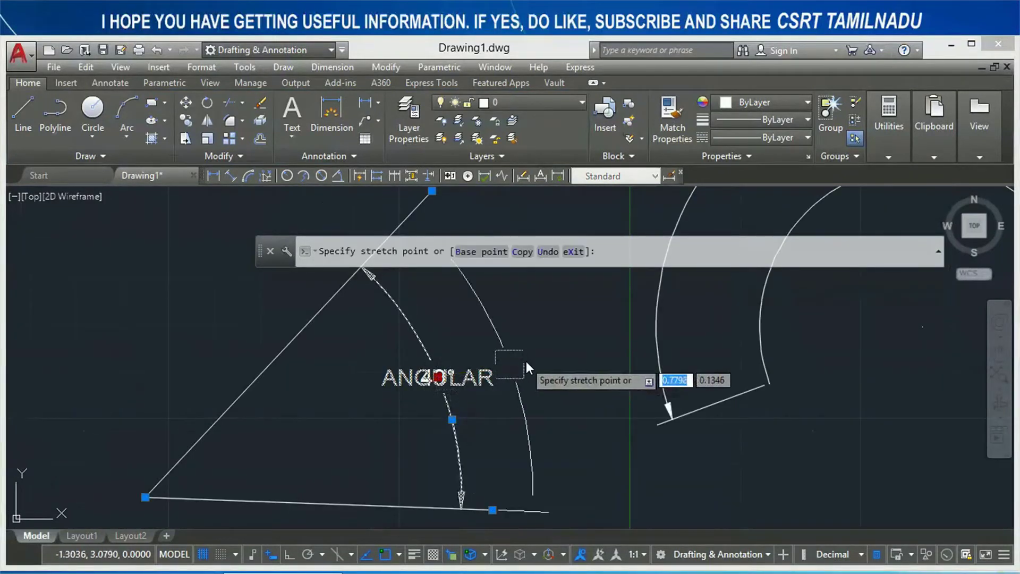
{"action": "left_click", "coordinate": [527, 361]}
{"action": "scroll", "coordinate": [522, 364], "scroll_direction": "down", "scroll_amount": 2}
{"action": "key", "text": "Escape"}
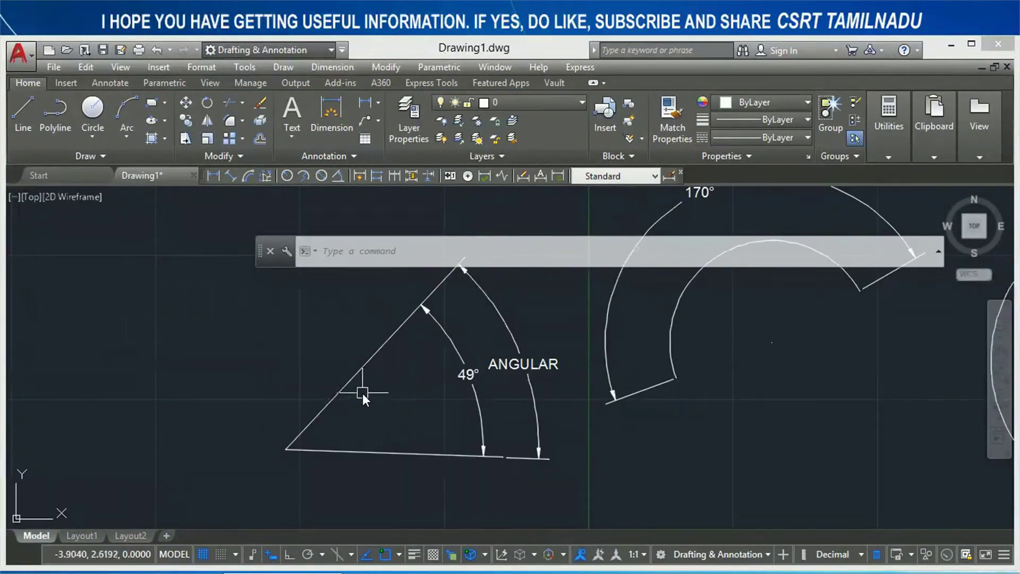
Dimension the slanted and bottom lines near the vertex with the text overridden to 10.
{"action": "left_click", "coordinate": [337, 175]}
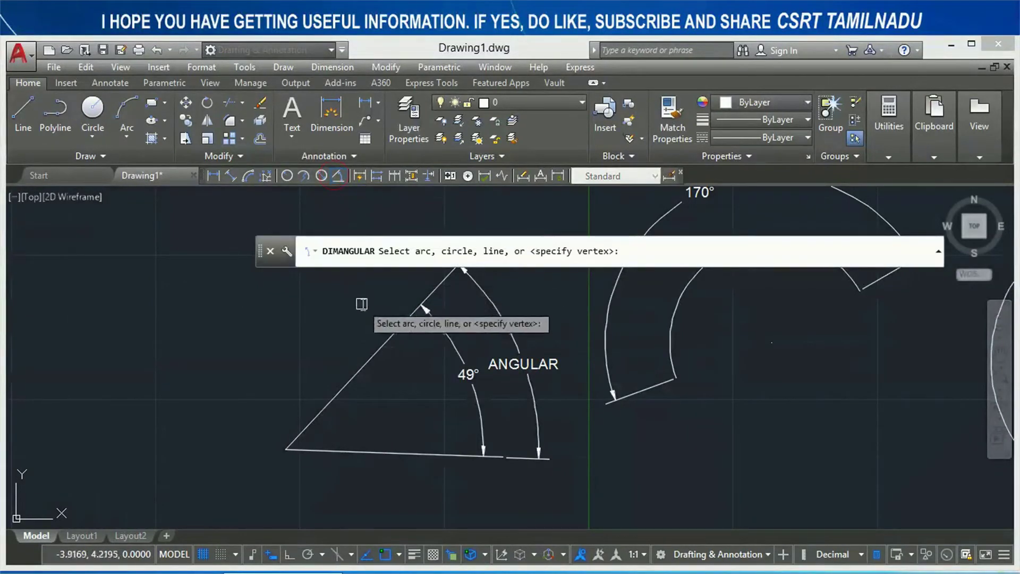
{"action": "left_click", "coordinate": [367, 354]}
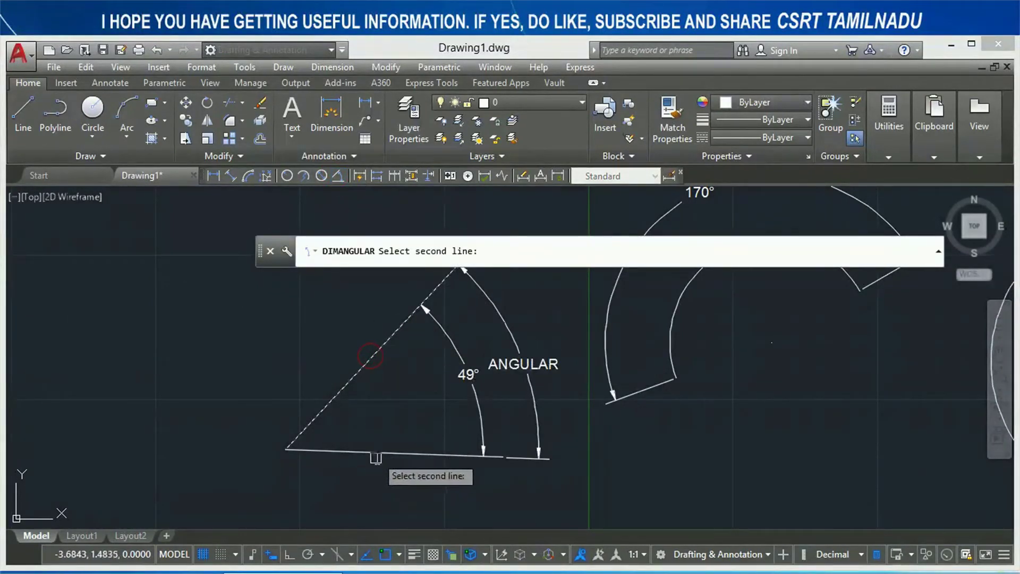
{"action": "left_click", "coordinate": [378, 452]}
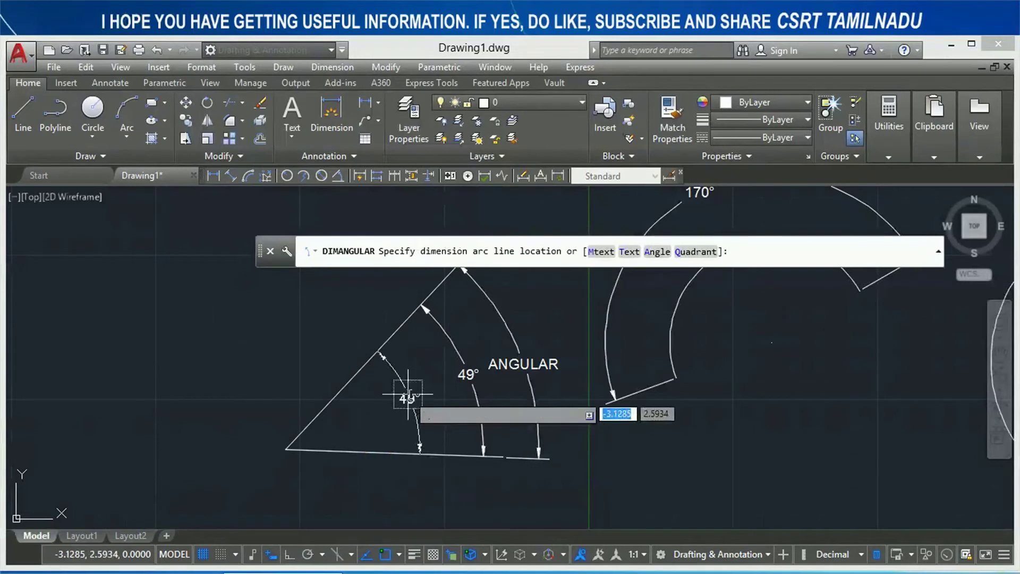
{"action": "type", "text": "t"}
{"action": "key", "text": "Return"}
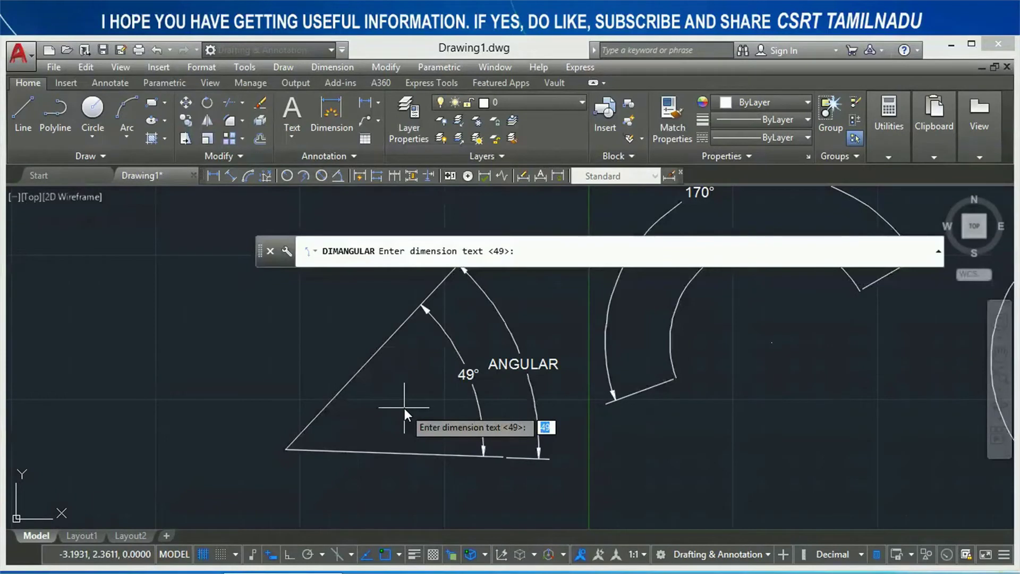
{"action": "type", "text": "10"}
{"action": "key", "text": "Return"}
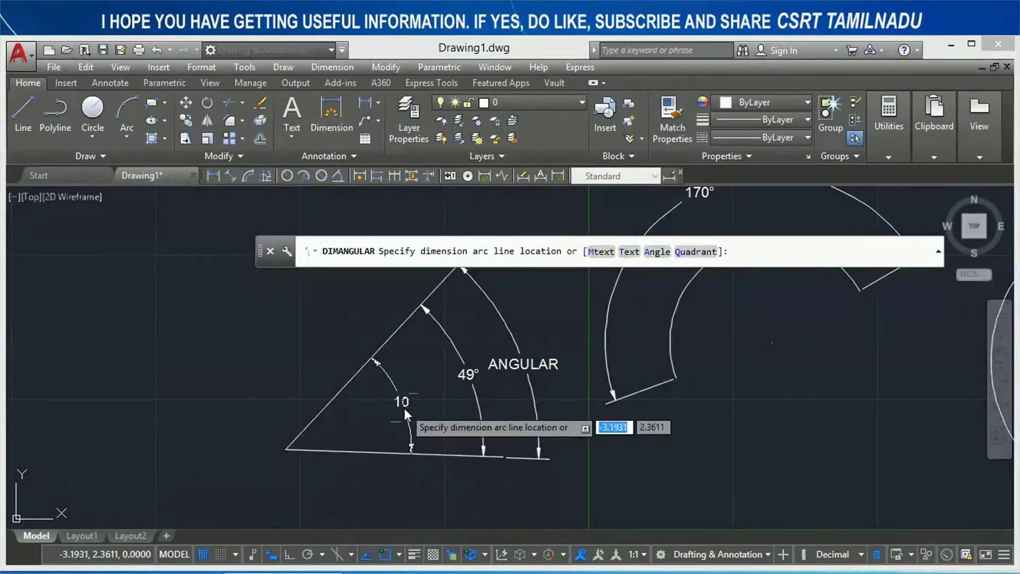
{"action": "left_click", "coordinate": [373, 422]}
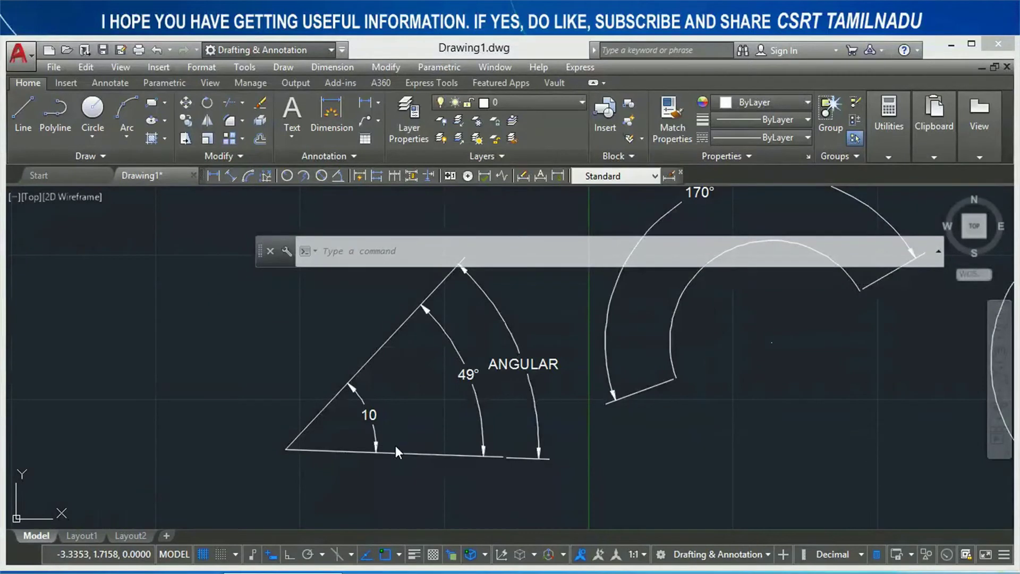
{"action": "key", "text": "Return"}
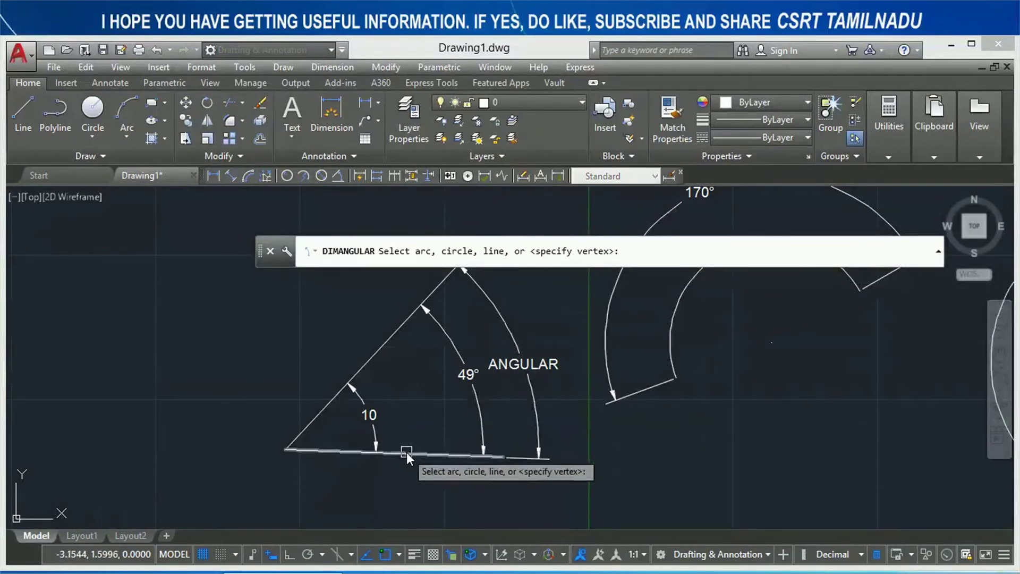
Add a 49° angular dimension with text angle 3, between the 10 and original 49° dimensions.
{"action": "left_click", "coordinate": [406, 452]}
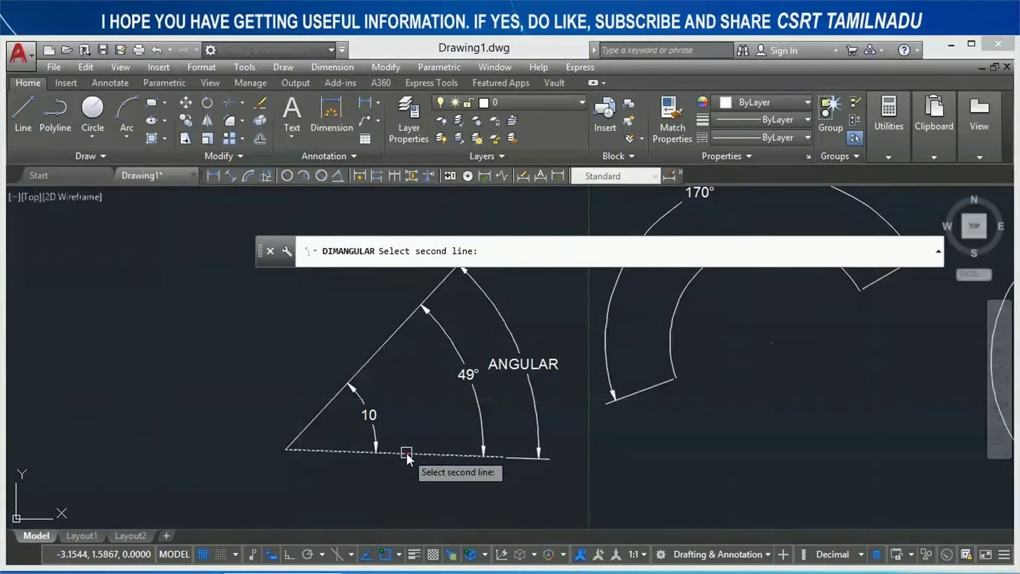
{"action": "left_click", "coordinate": [390, 342]}
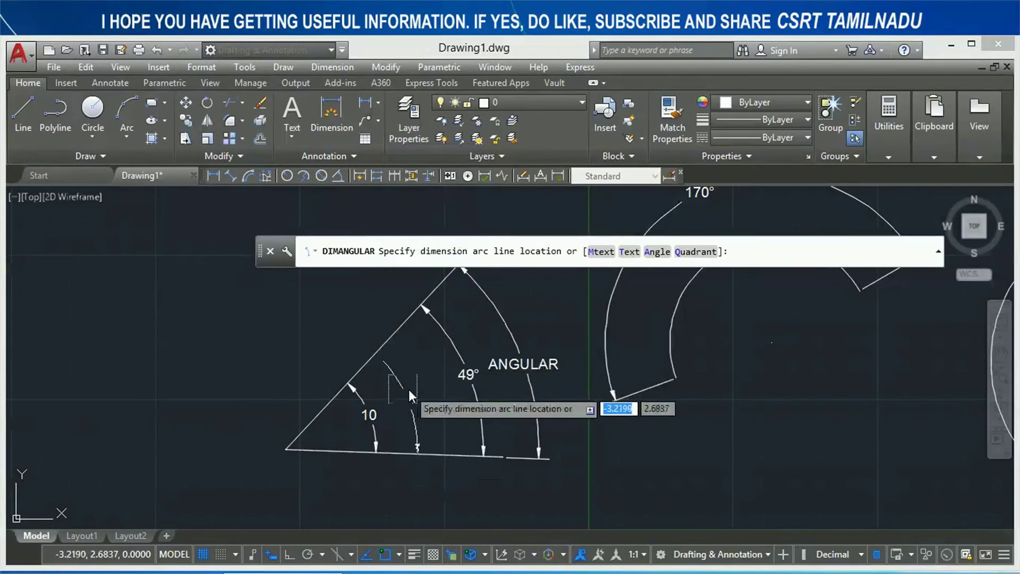
{"action": "type", "text": "a"}
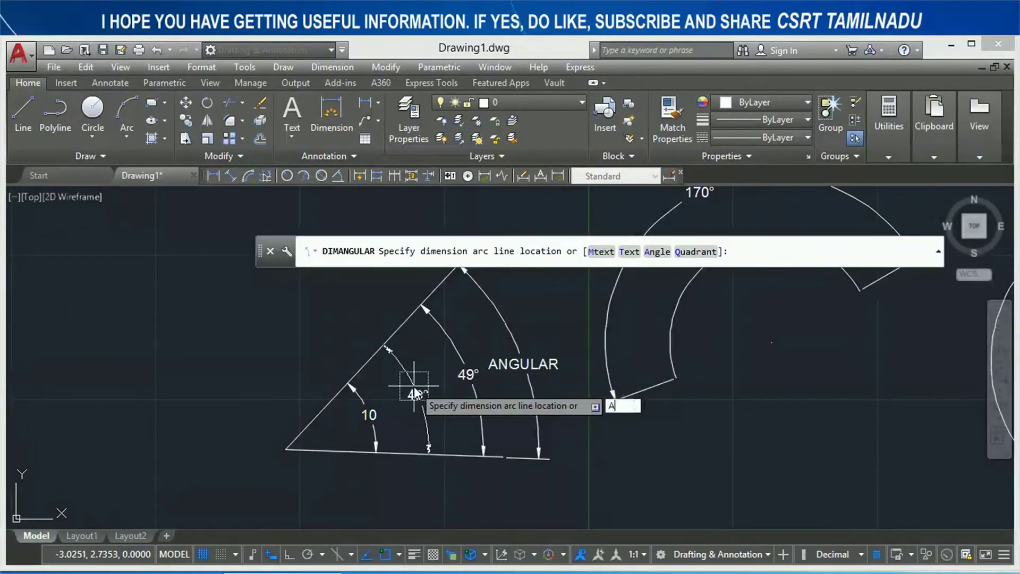
{"action": "key", "text": "Return"}
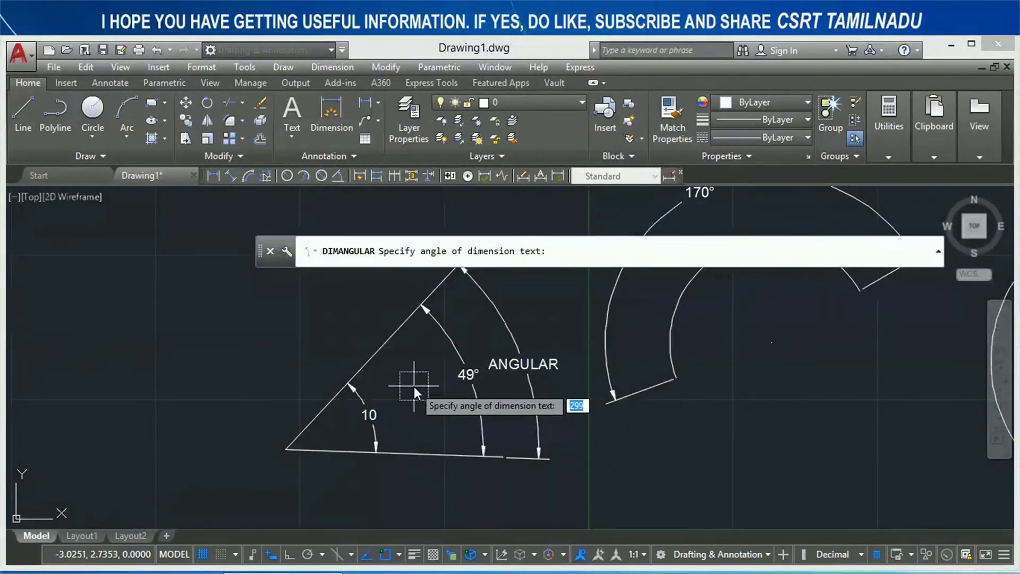
{"action": "type", "text": "30"}
{"action": "key", "text": "Return"}
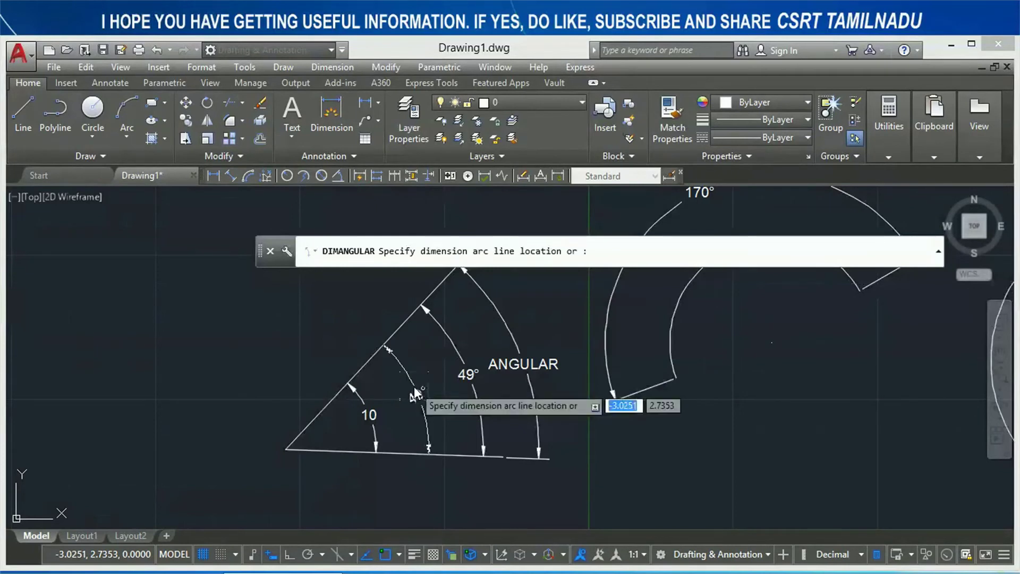
{"action": "left_click", "coordinate": [413, 387]}
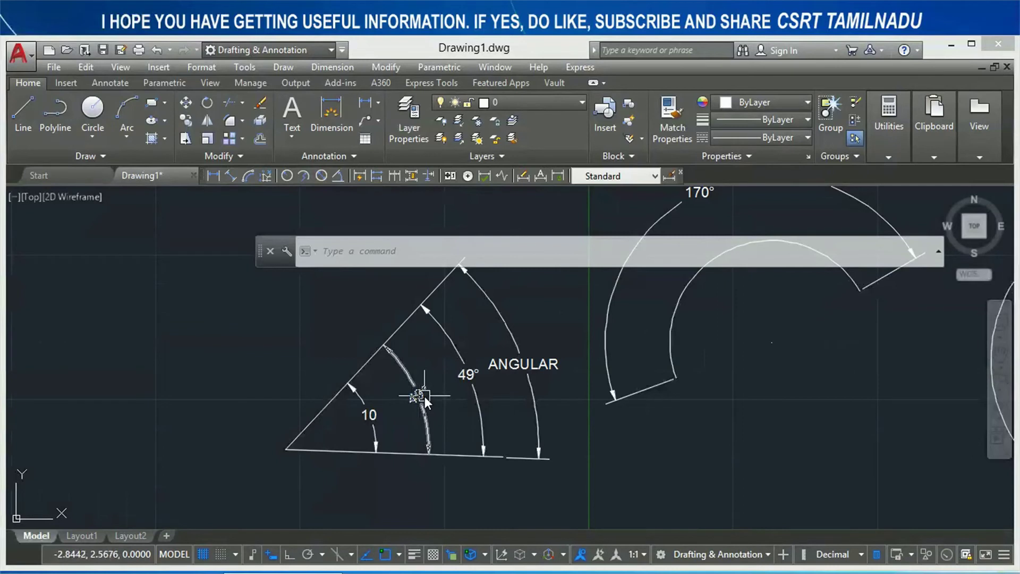
{"action": "middle_click_drag", "start_coordinate": [423, 395], "coordinate": [419, 425]}
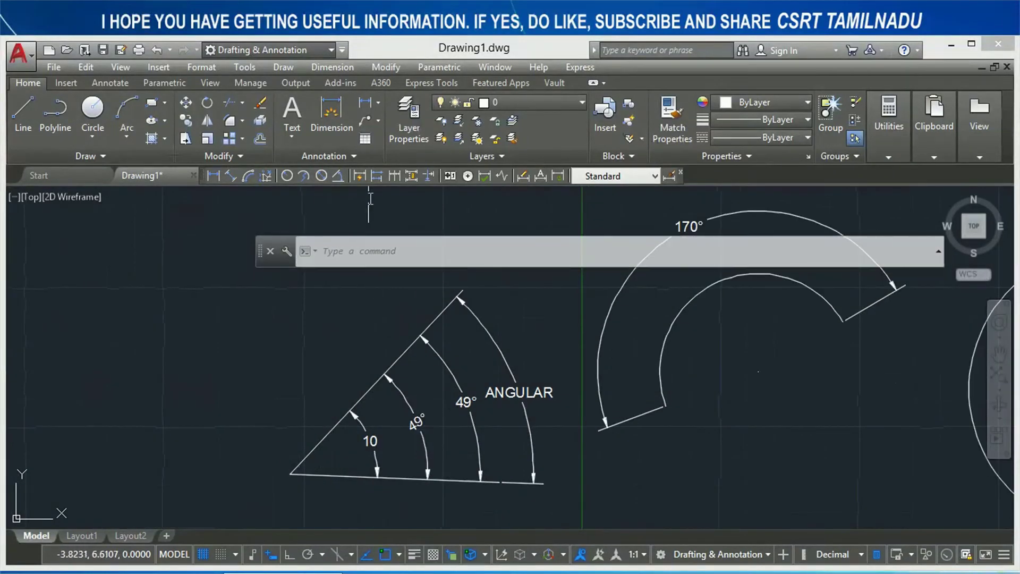
Dimension the 131° outer angle left of the vertex using the Quadrant option.
{"action": "left_click", "coordinate": [336, 175]}
{"action": "left_click", "coordinate": [320, 476]}
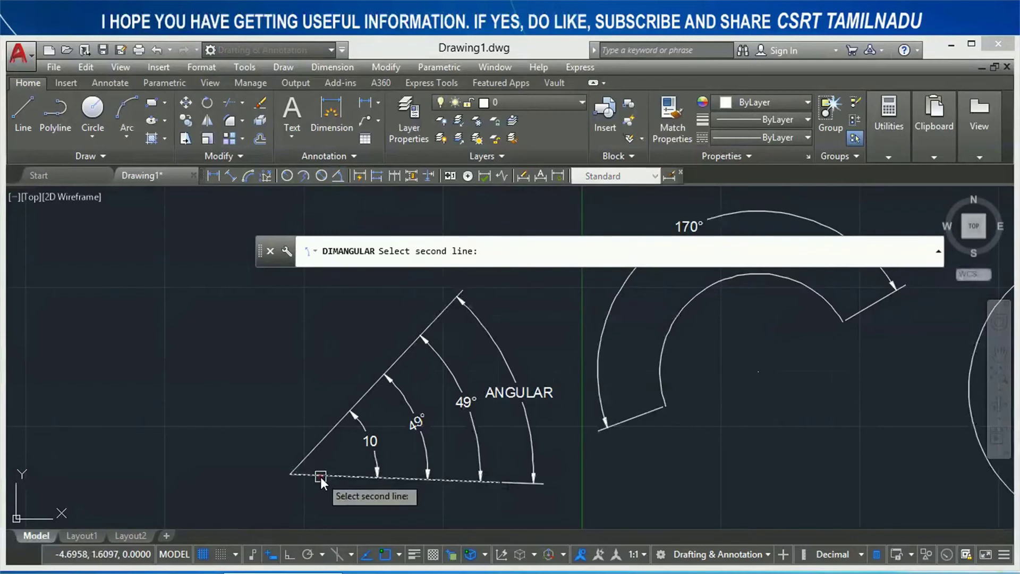
{"action": "left_click", "coordinate": [320, 439]}
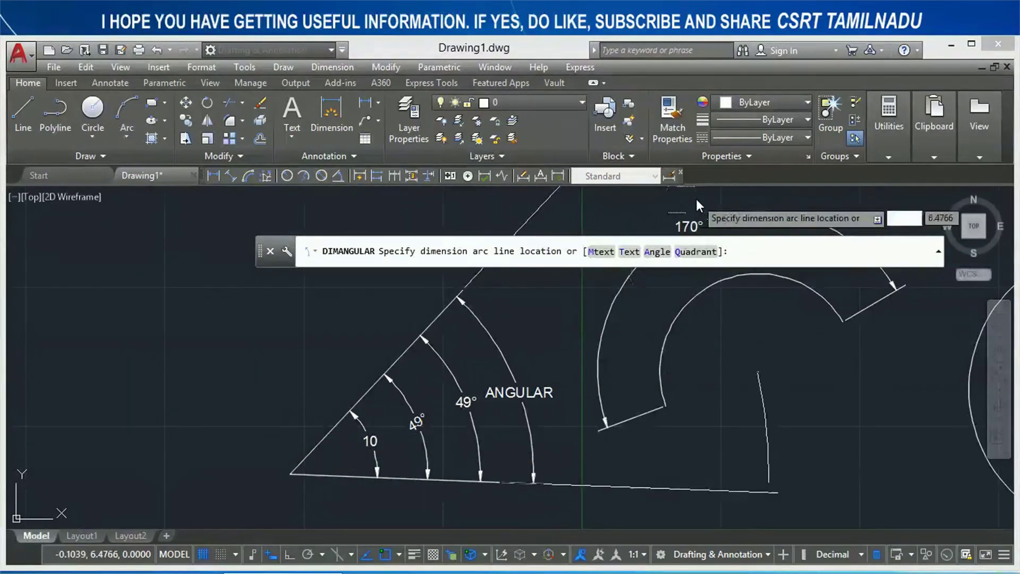
{"action": "left_click", "coordinate": [680, 252]}
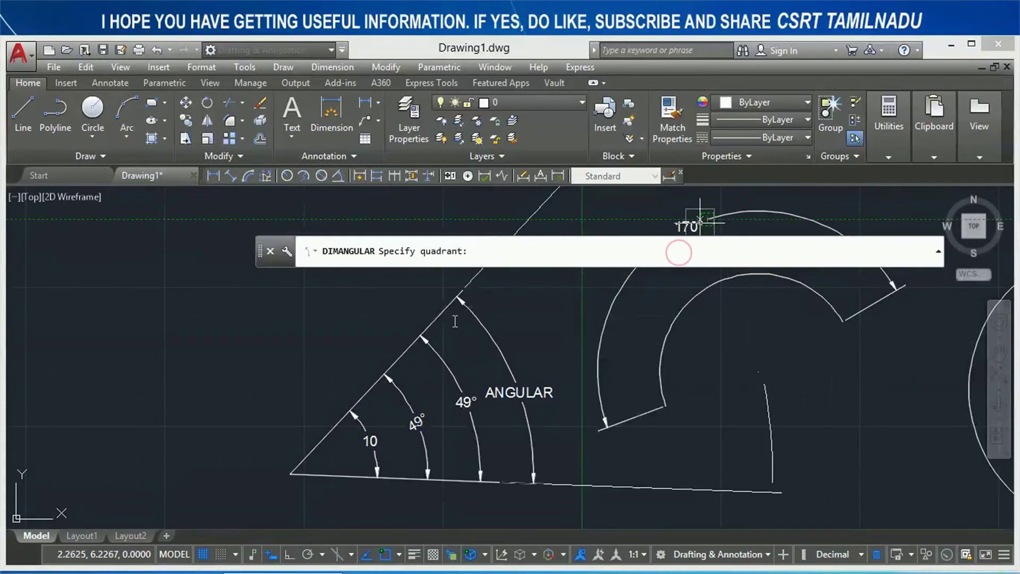
{"action": "left_click", "coordinate": [230, 410]}
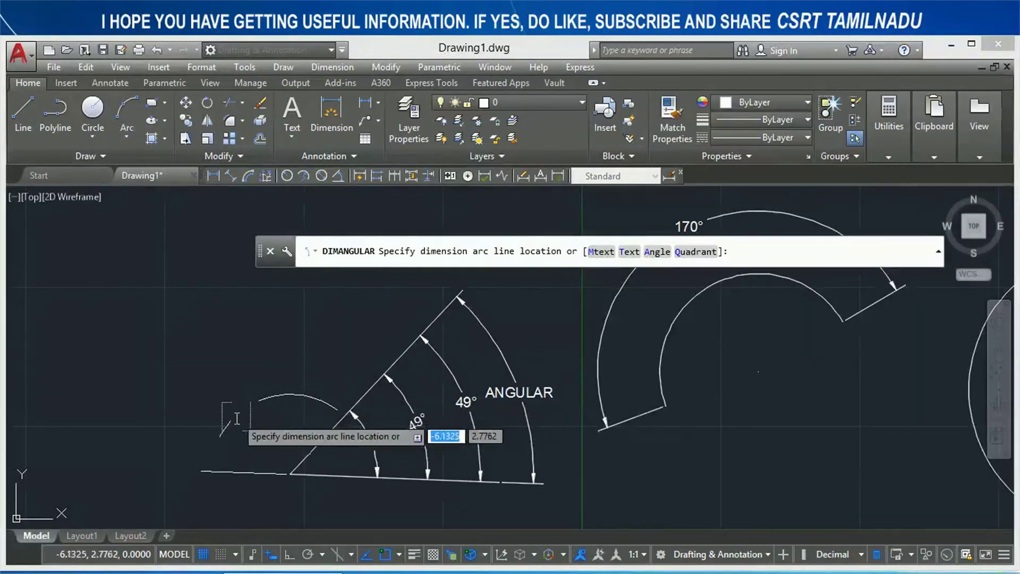
{"action": "left_click", "coordinate": [222, 444]}
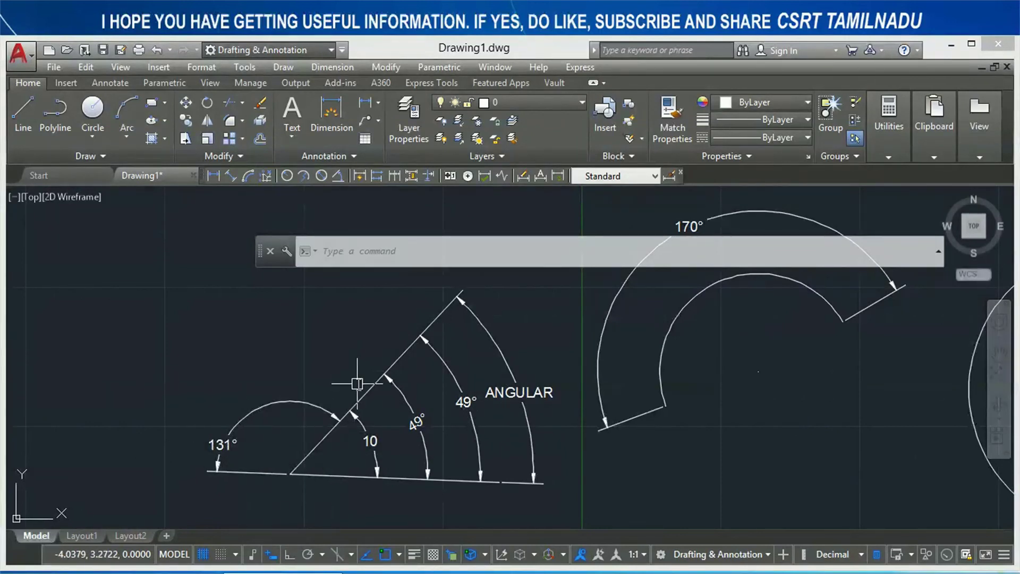
{"action": "left_click", "coordinate": [318, 323]}
{"action": "key", "text": "Escape"}
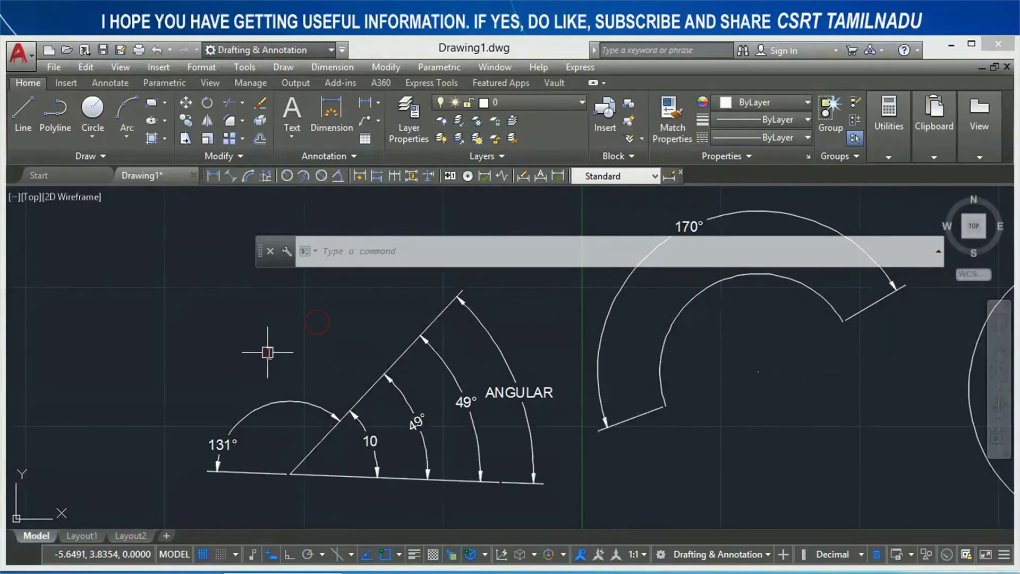